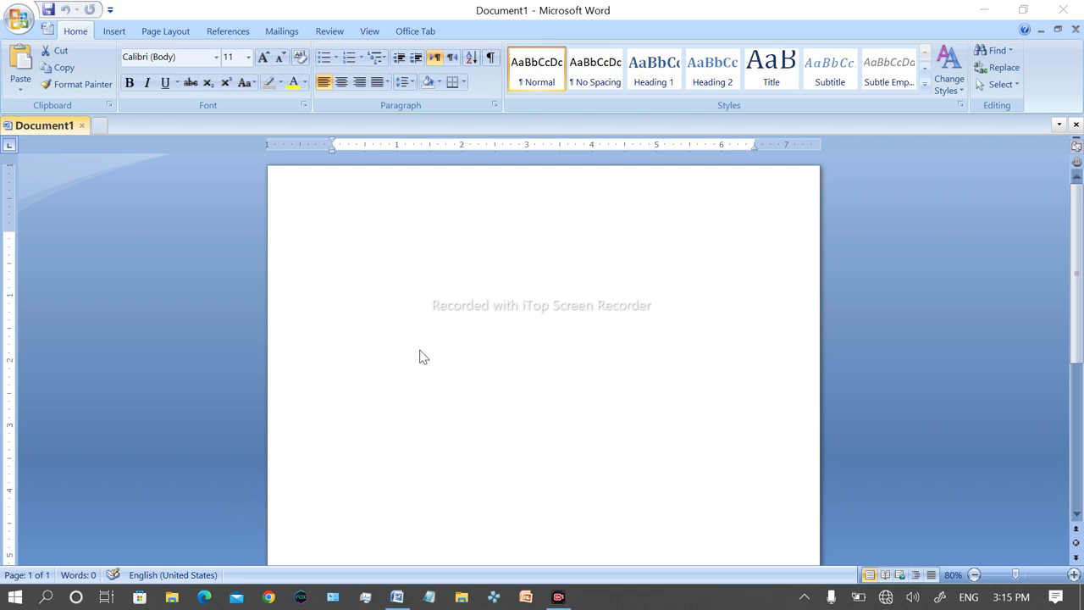
Set the page's paper size to A4.
left_click_drag(330, 144, 303, 152)
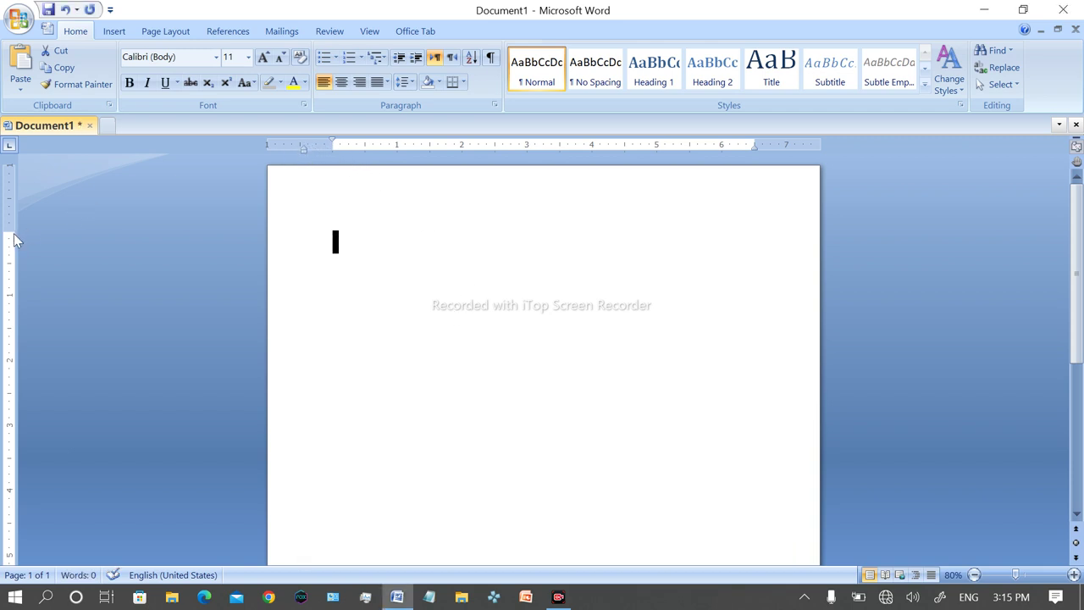
left_click_drag(12, 227, 22, 177)
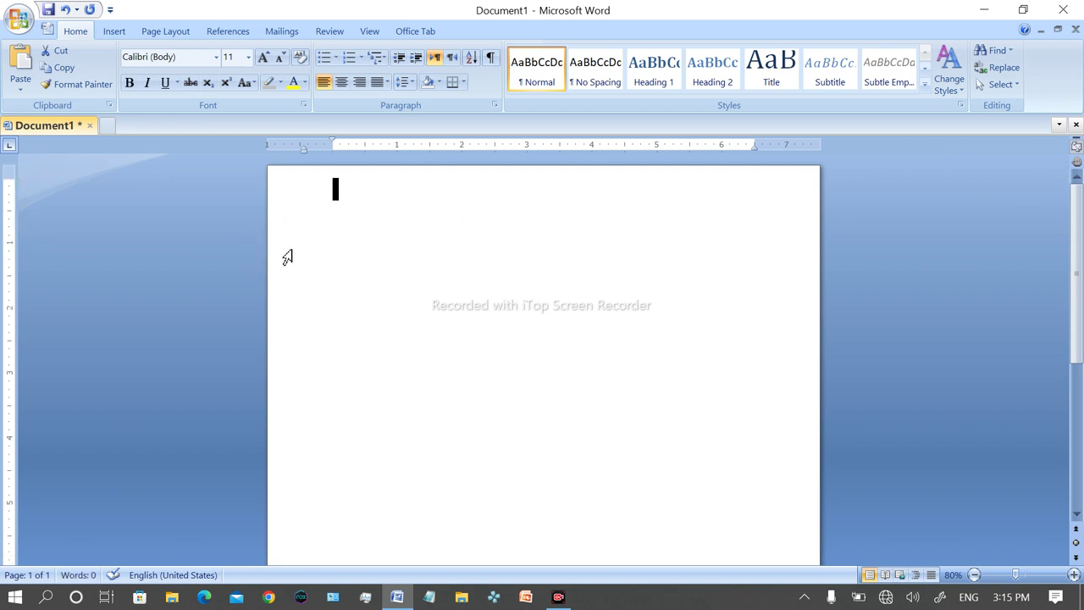
key("ctrl+z")
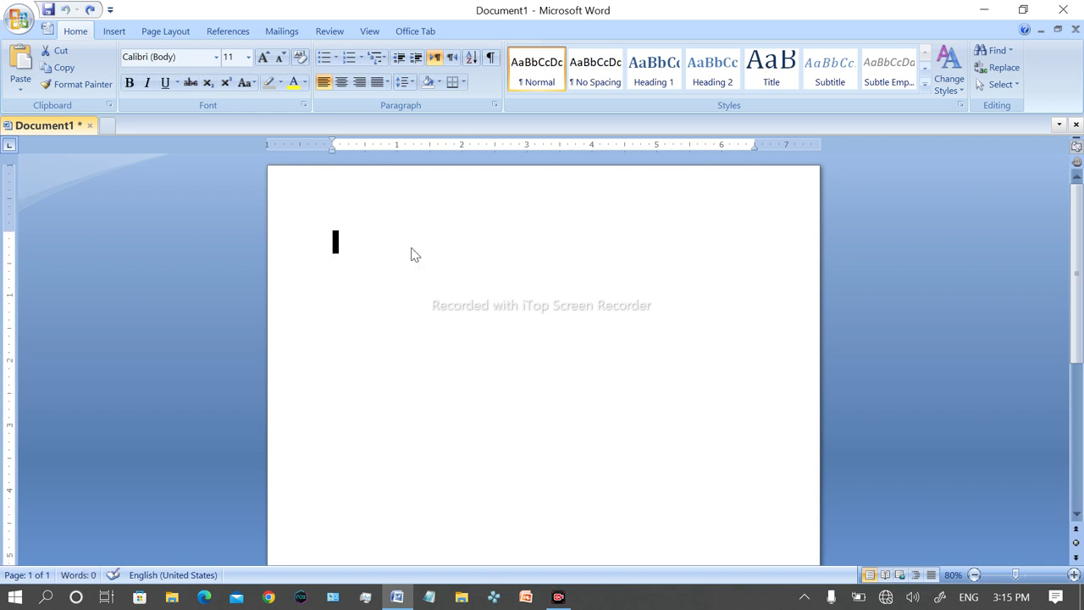
left_click(166, 33)
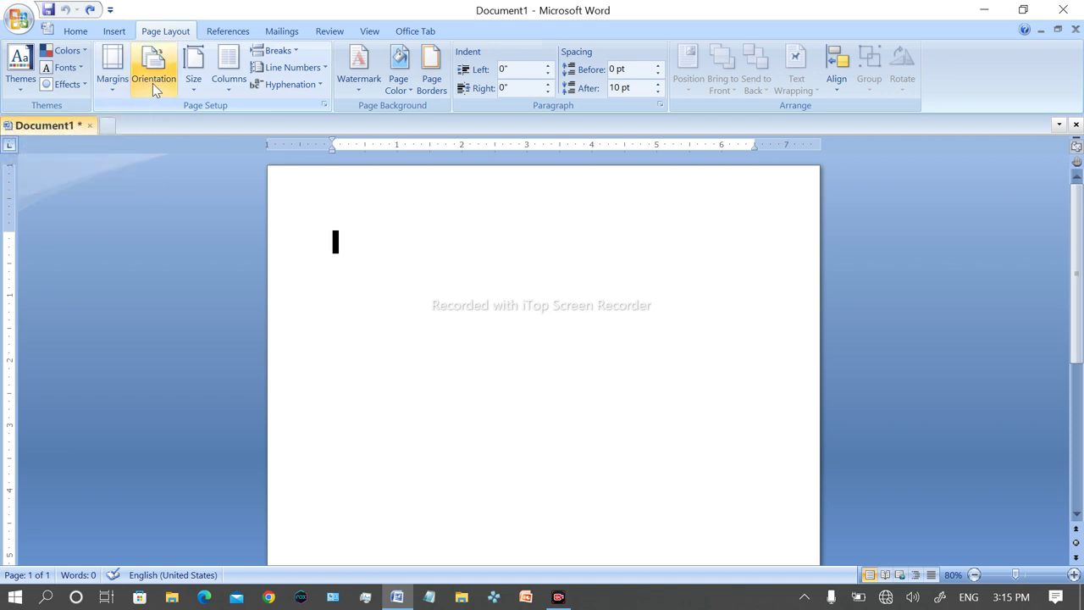
left_click(196, 87)
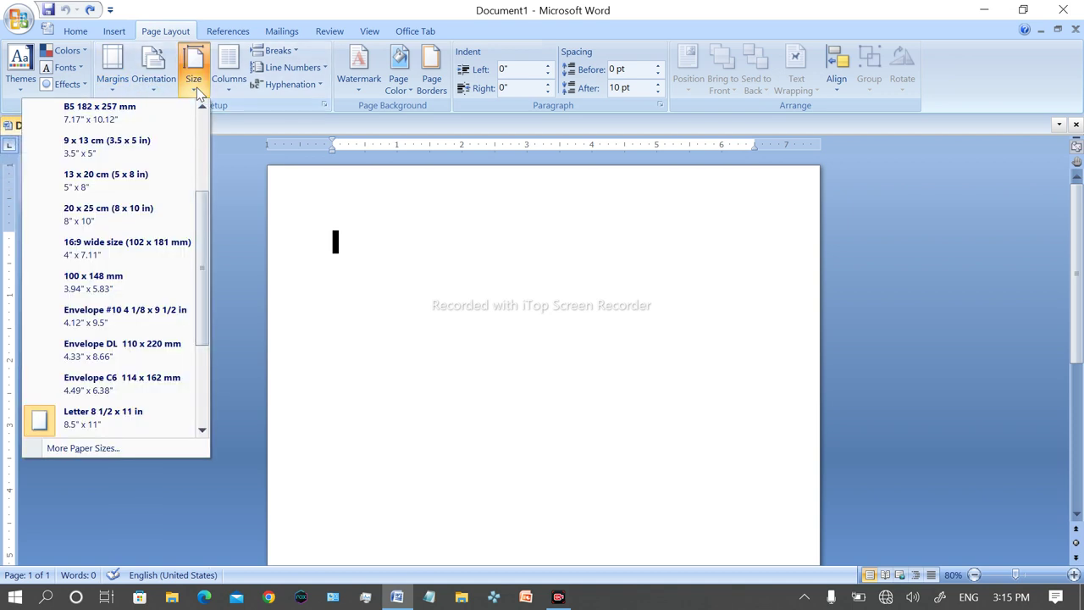
left_click_drag(210, 259, 213, 179)
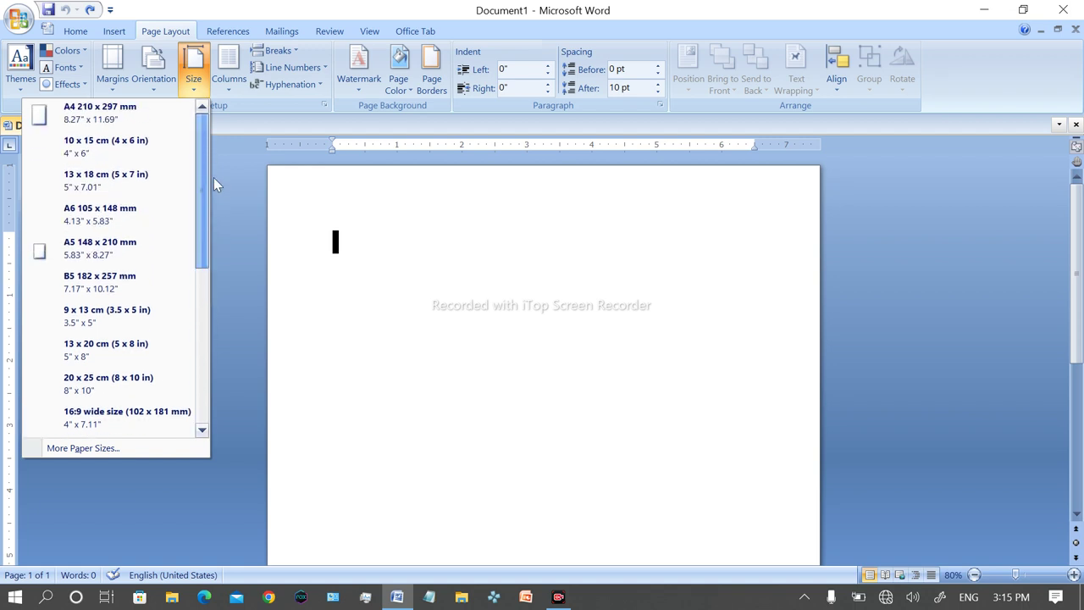
left_click(101, 112)
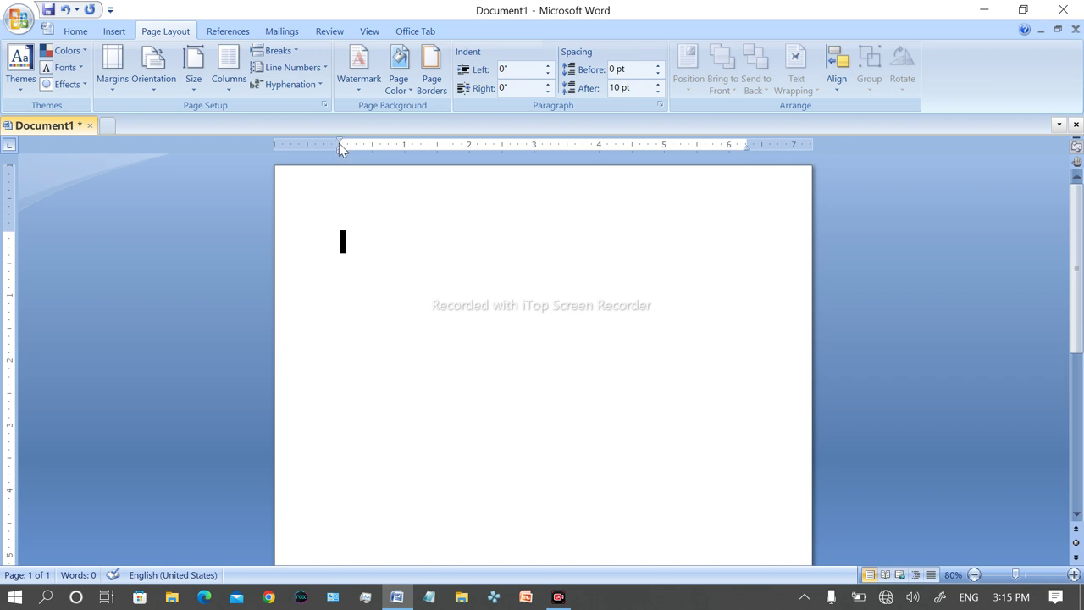
Drag the left, right, top and bottom margins almost to the page edges.
left_click_drag(340, 145, 282, 168)
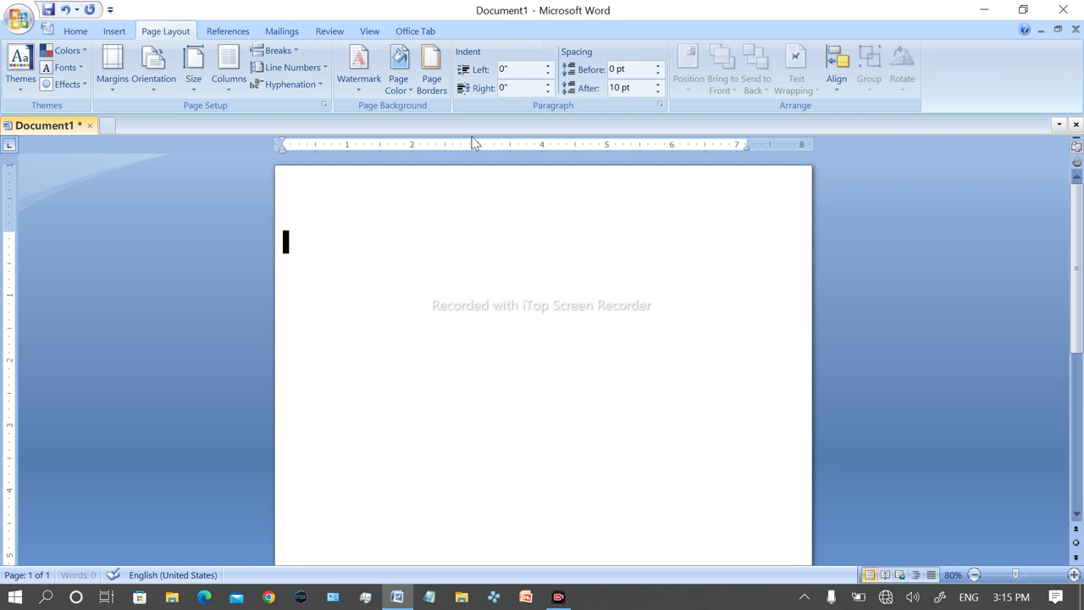
left_click_drag(747, 144, 806, 155)
left_click_drag(14, 233, 22, 168)
scroll(837, 230, "down", 5)
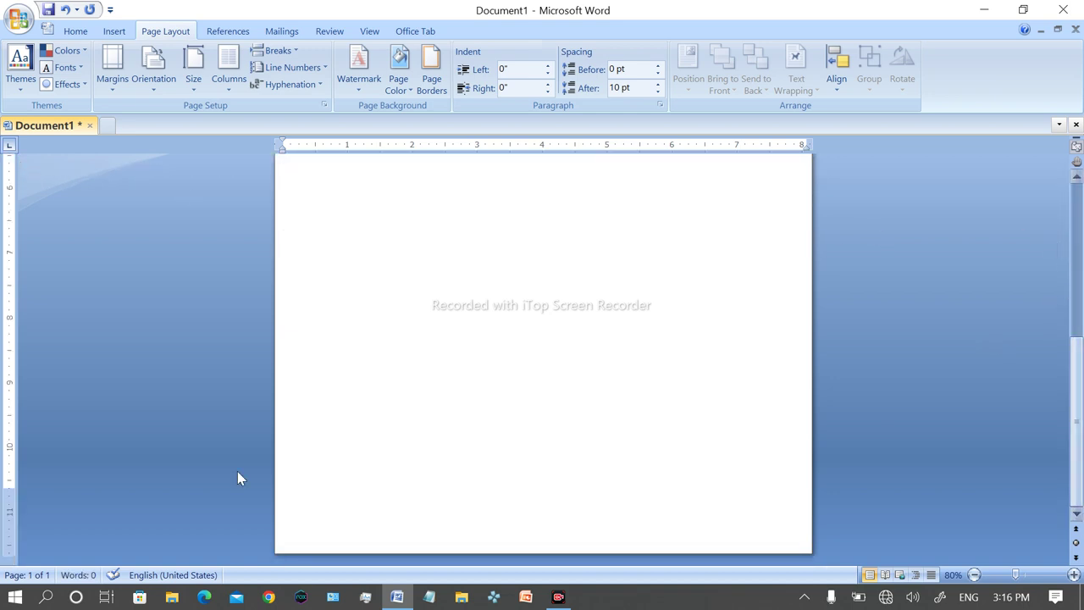
left_click_drag(10, 487, 20, 599)
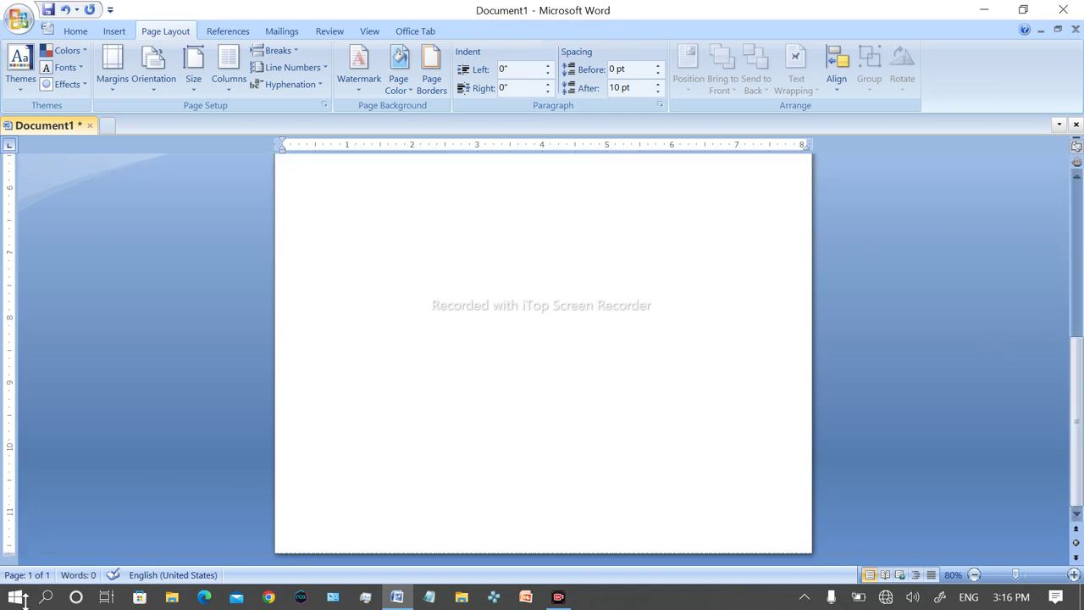
left_click_drag(23, 600, 25, 550)
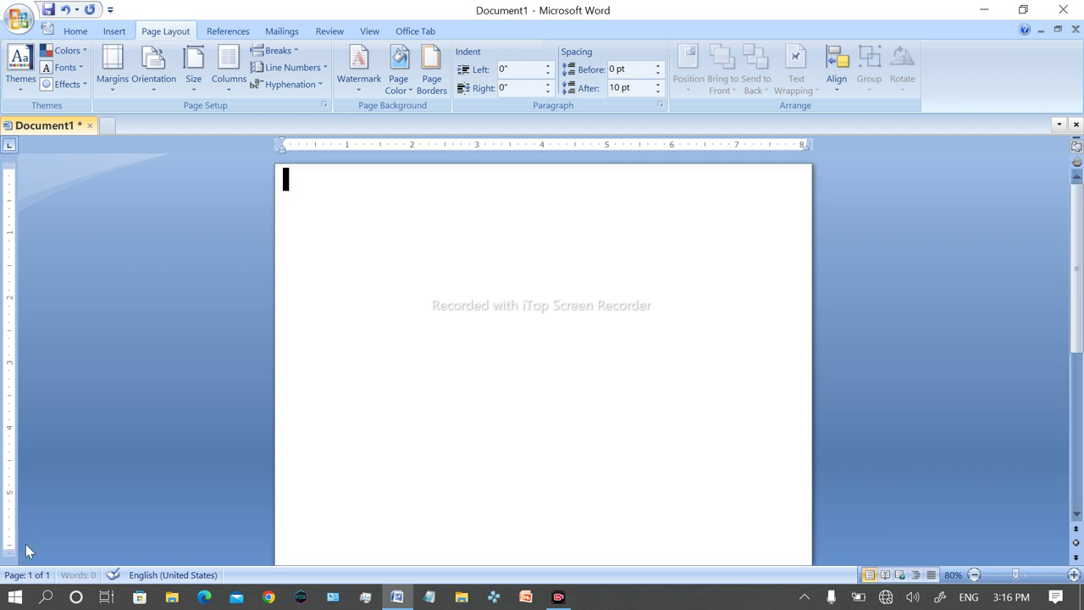
left_click(193, 66)
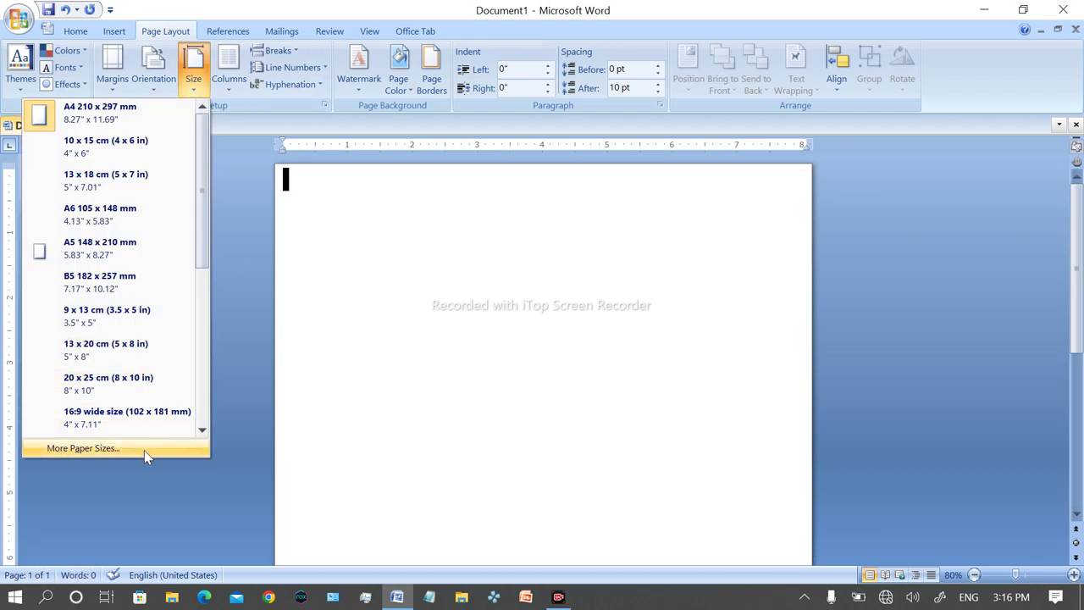
left_click(144, 451)
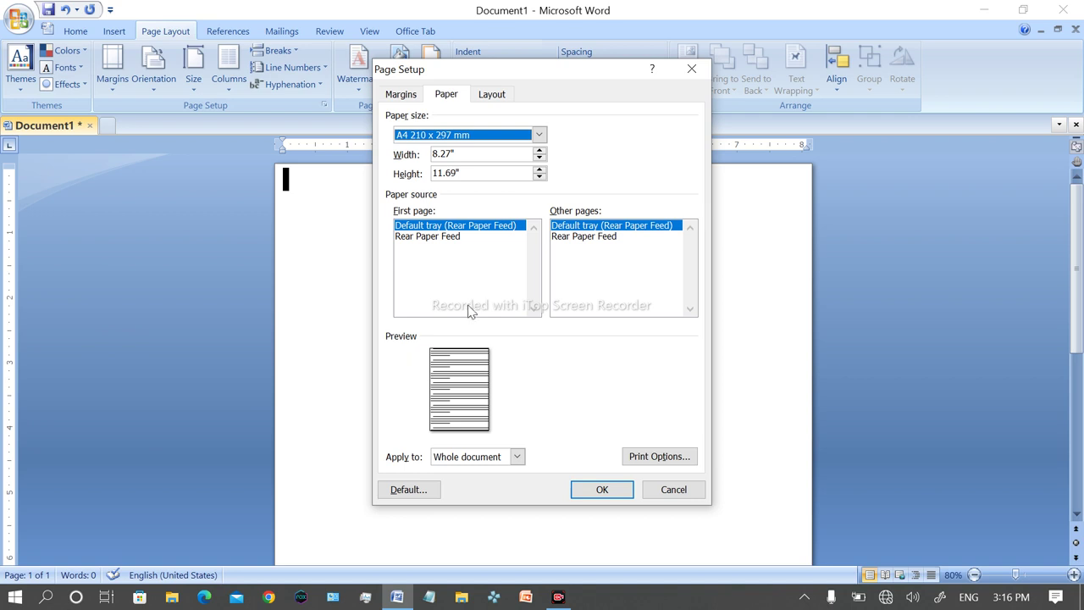
left_click(488, 100)
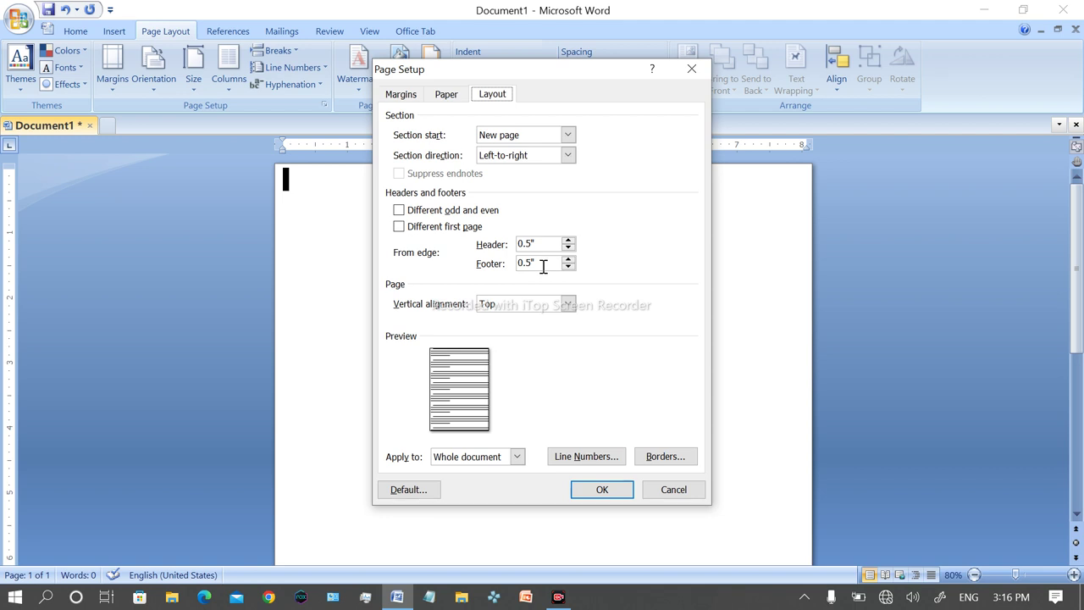
left_click(409, 99)
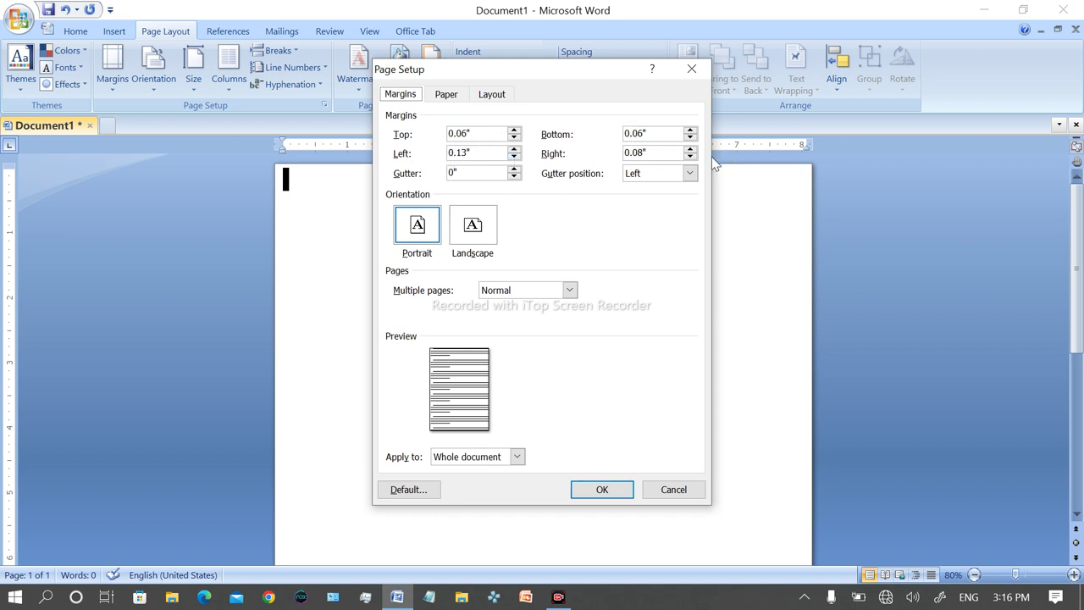
left_click(473, 245)
left_click(420, 243)
left_click(484, 232)
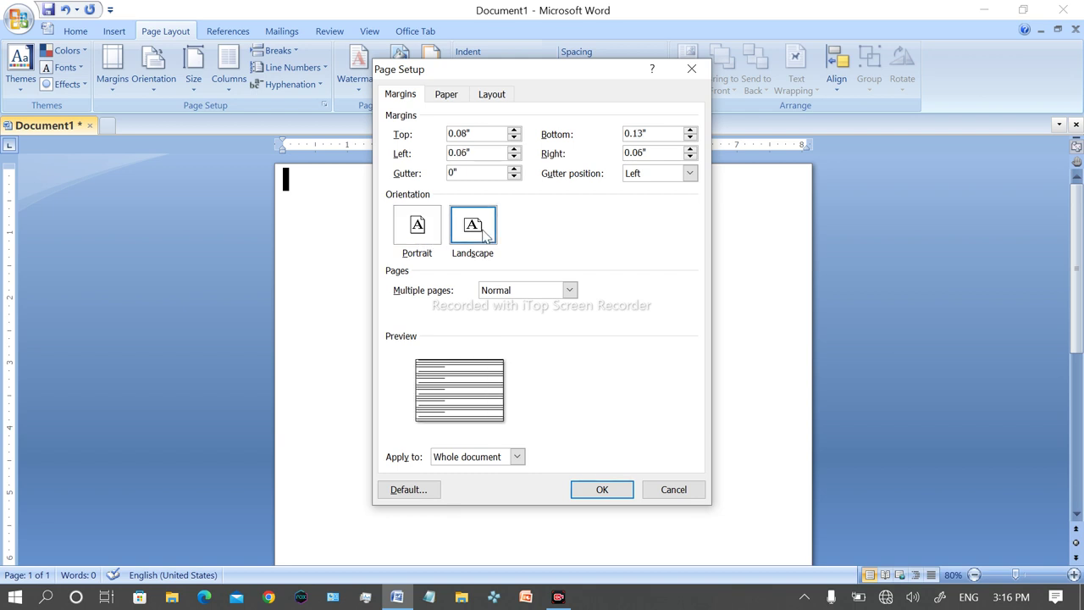
left_click(436, 234)
left_click(601, 490)
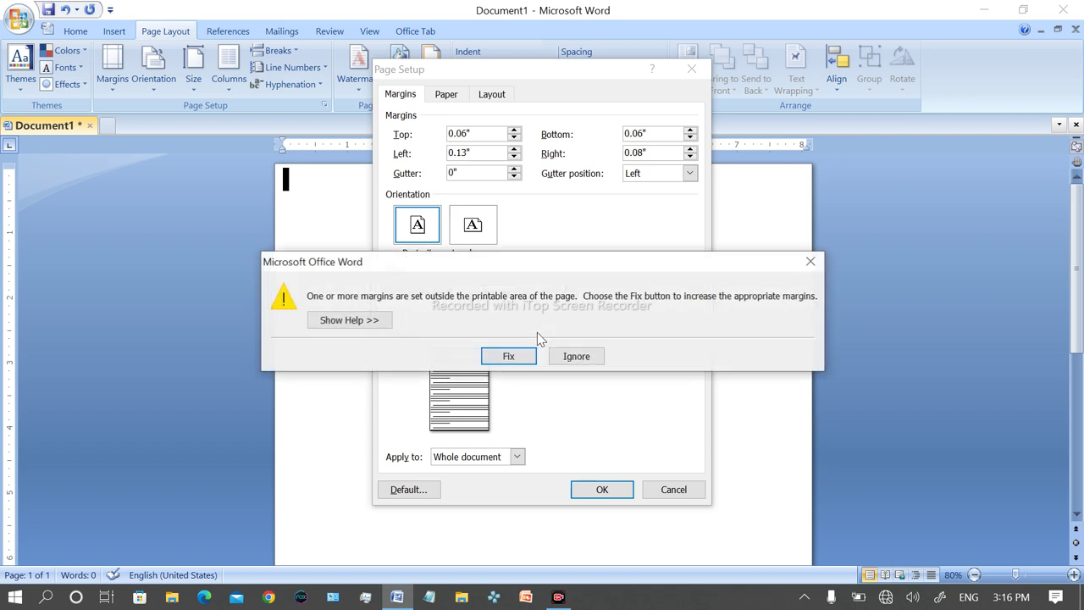
left_click(525, 357)
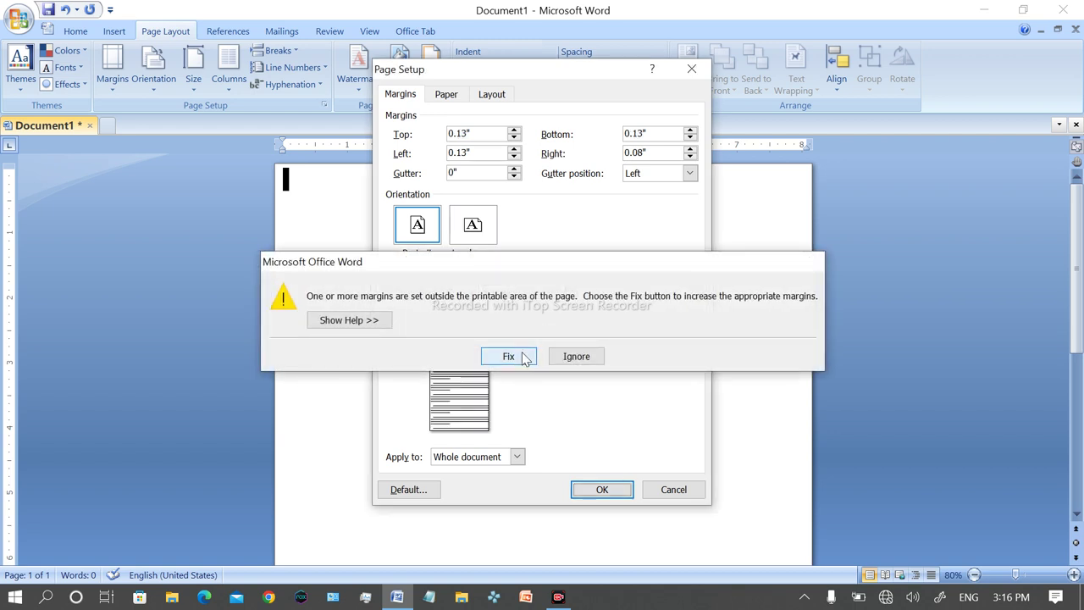
left_click(679, 490)
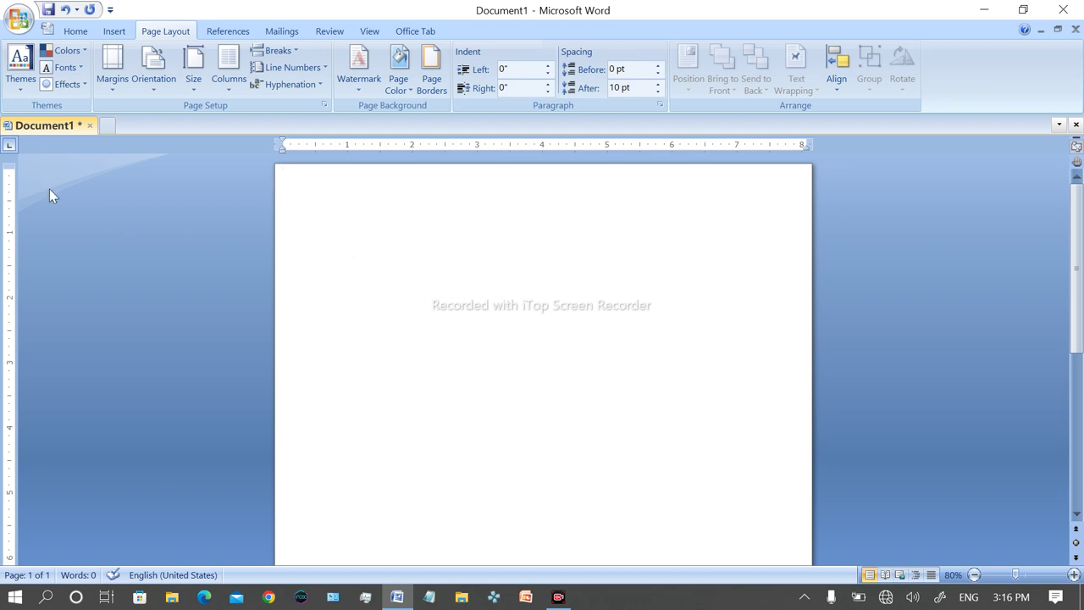
Insert three paragraphs of sample text with =rand().
left_click_drag(12, 168, 11, 170)
type("=")
type("rand")
type("()")
key("Return")
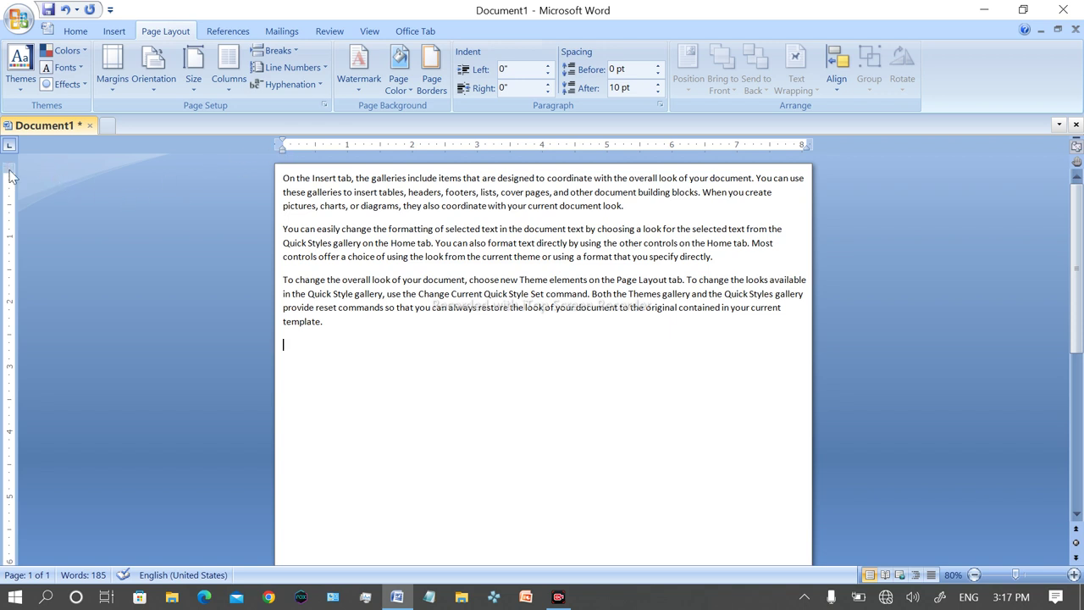
Deepen the top margin slightly and type 'The King Of Jungle' on a new first line.
left_click_drag(12, 172, 13, 188)
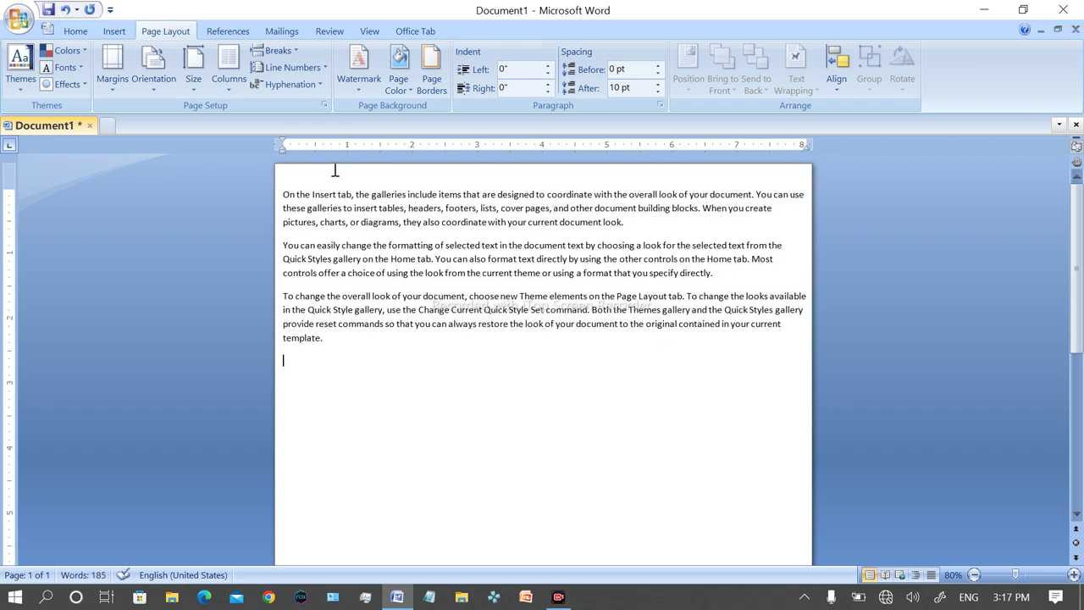
left_click(282, 194)
key("Return")
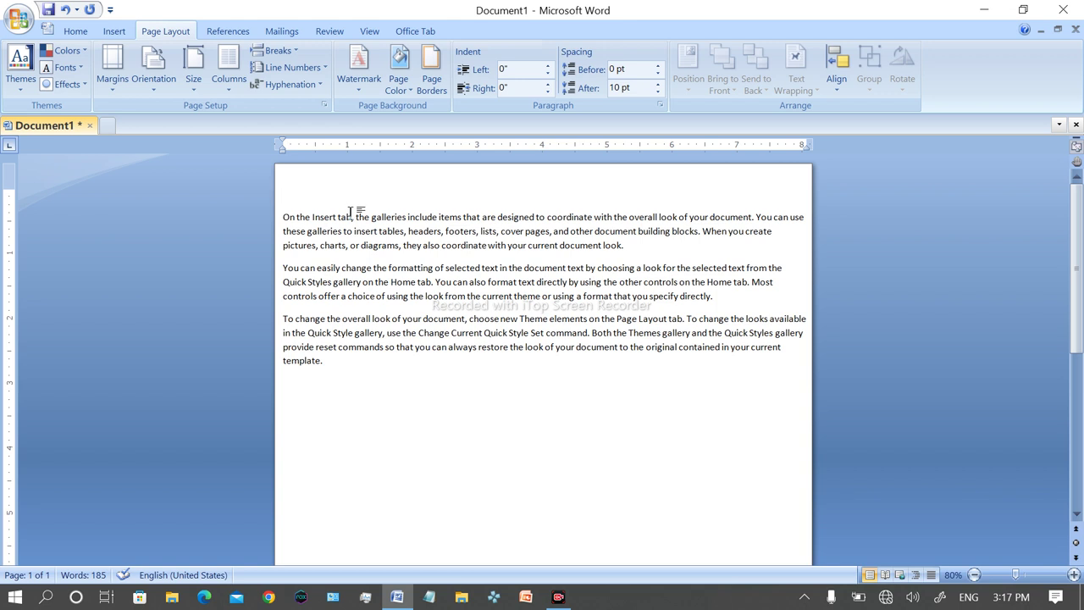
type("The King")
type(" O")
type("f Ju")
type("ngle")
Select the whole title line 'The King Of Jungle'.
double_click(305, 195)
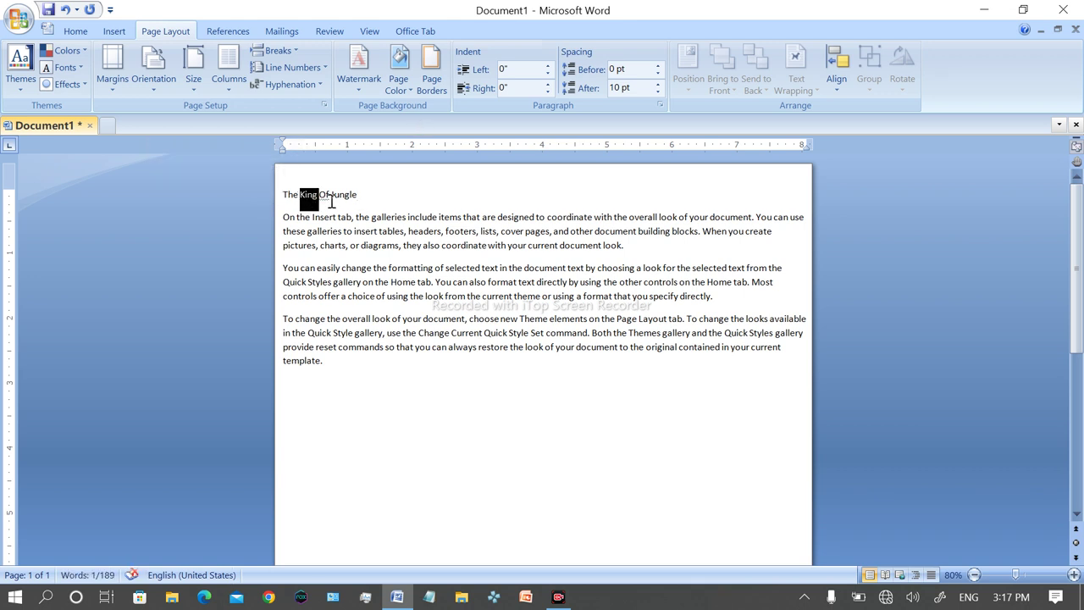
left_click(360, 195)
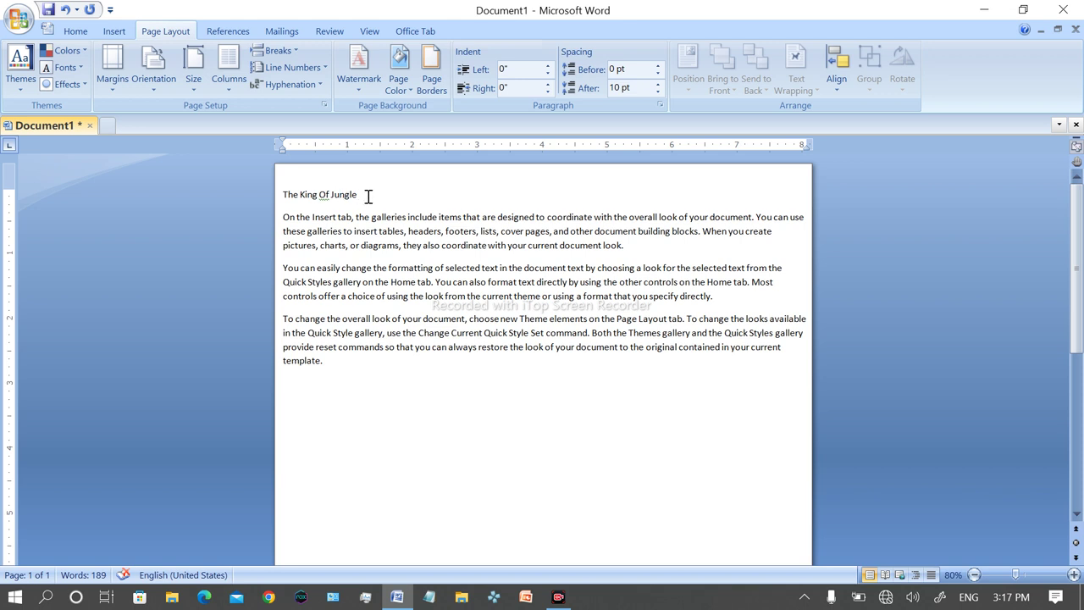
key("ctrl+shift+Left")
key("ctrl+shift+Left")
key("ctrl+shift+Left")
key("ctrl+shift+Left")
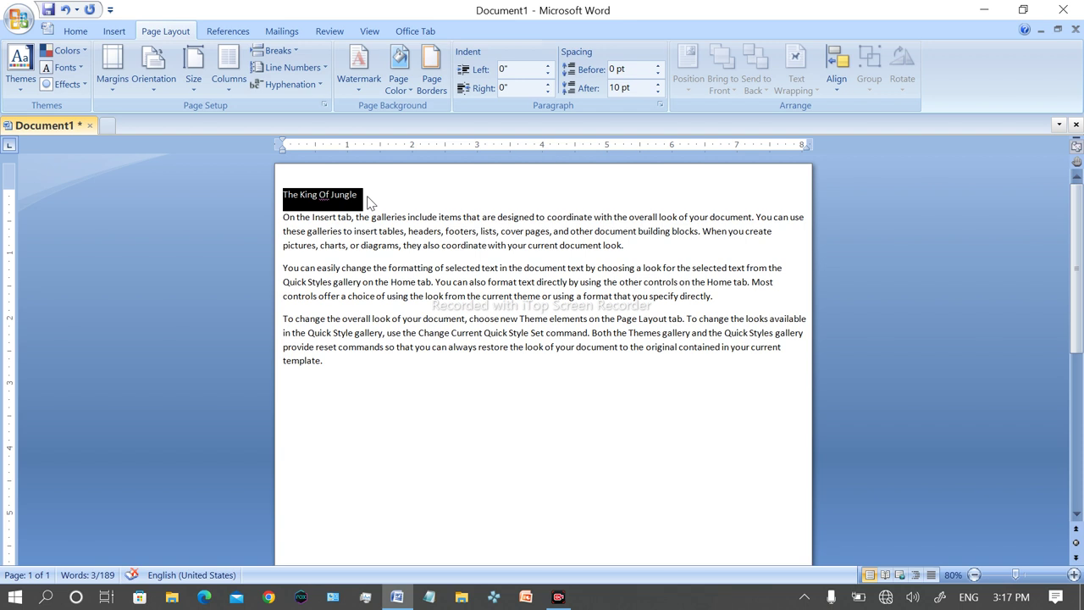
Make the title bold, italic, 22 pt and centred.
key("ctrl+b")
key("ctrl+i")
key("ctrl+shift+period")
key("ctrl+shift+period")
key("ctrl+shift+period")
key("ctrl+shift+period")
key("ctrl+shift+period")
key("ctrl+shift+period")
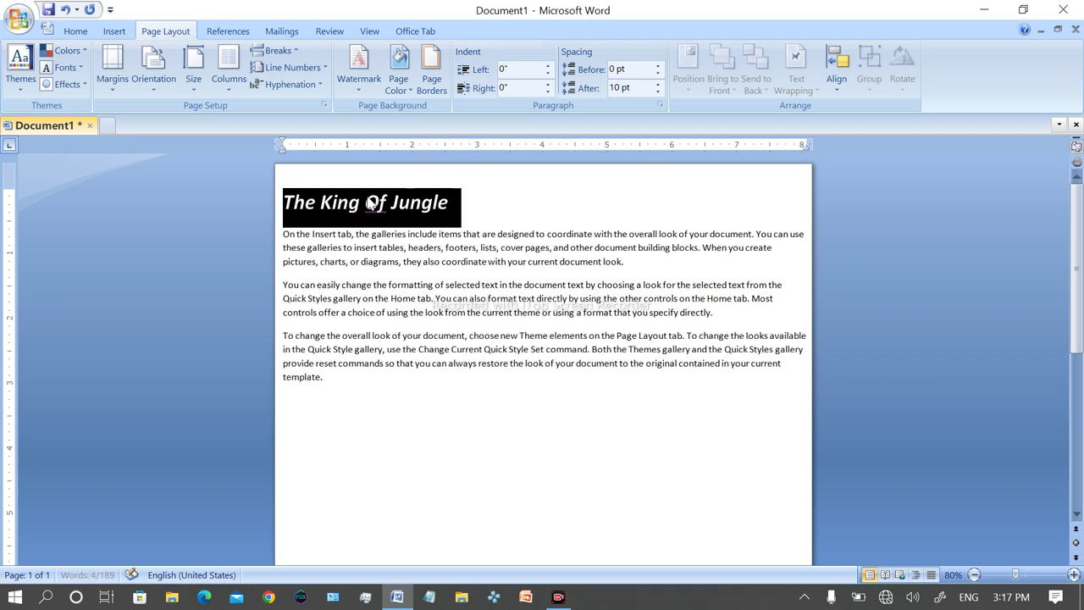
key("ctrl+shift+comma")
key("ctrl+shift+comma")
key("ctrl+shift+comma")
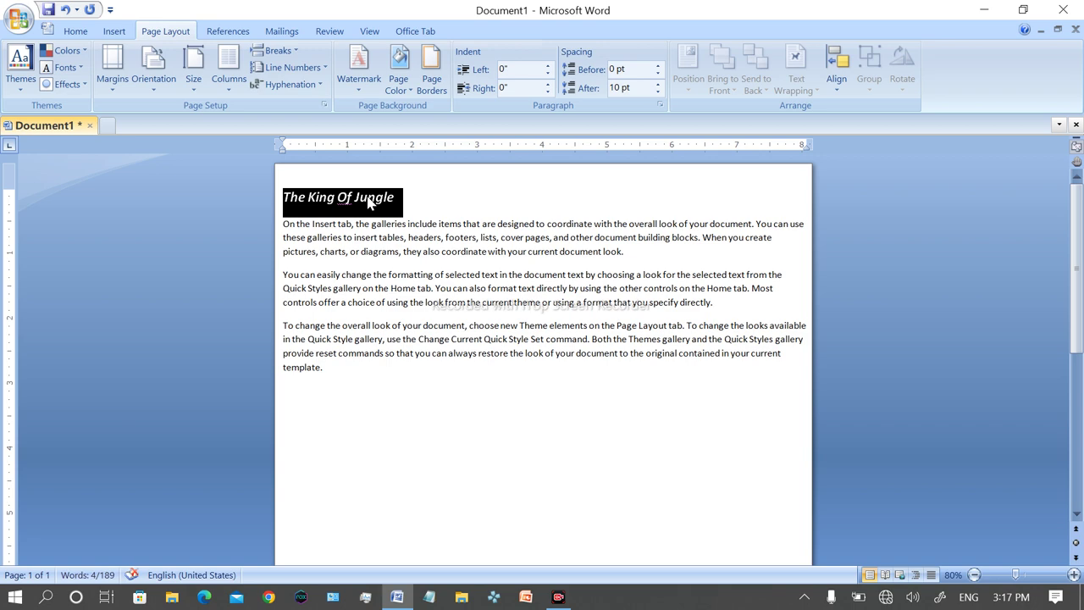
key("ctrl+shift+period")
key("ctrl+shift+period")
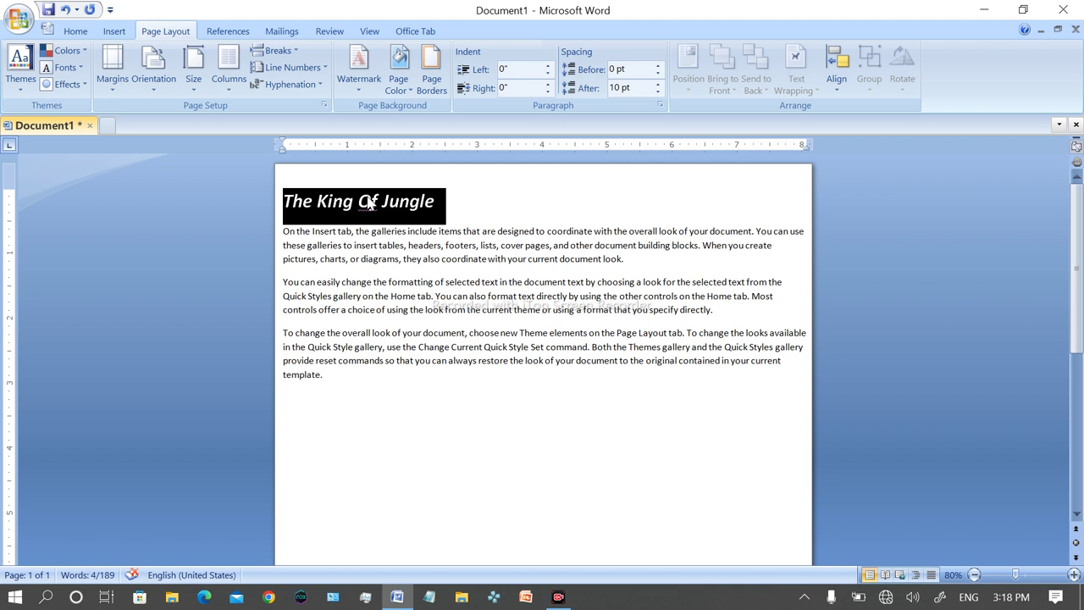
key("ctrl+e")
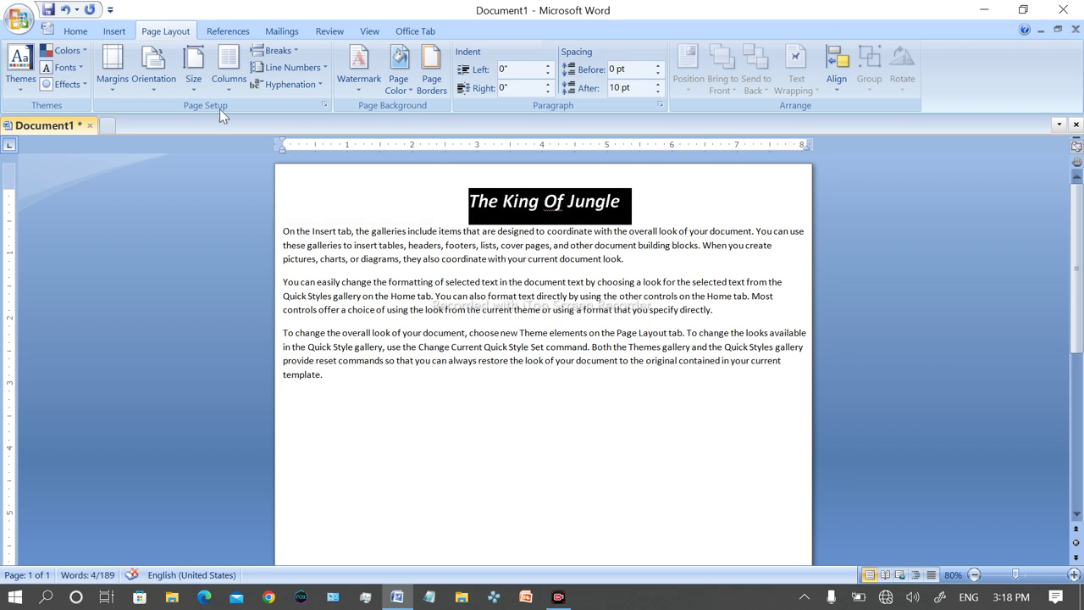
left_click(76, 30)
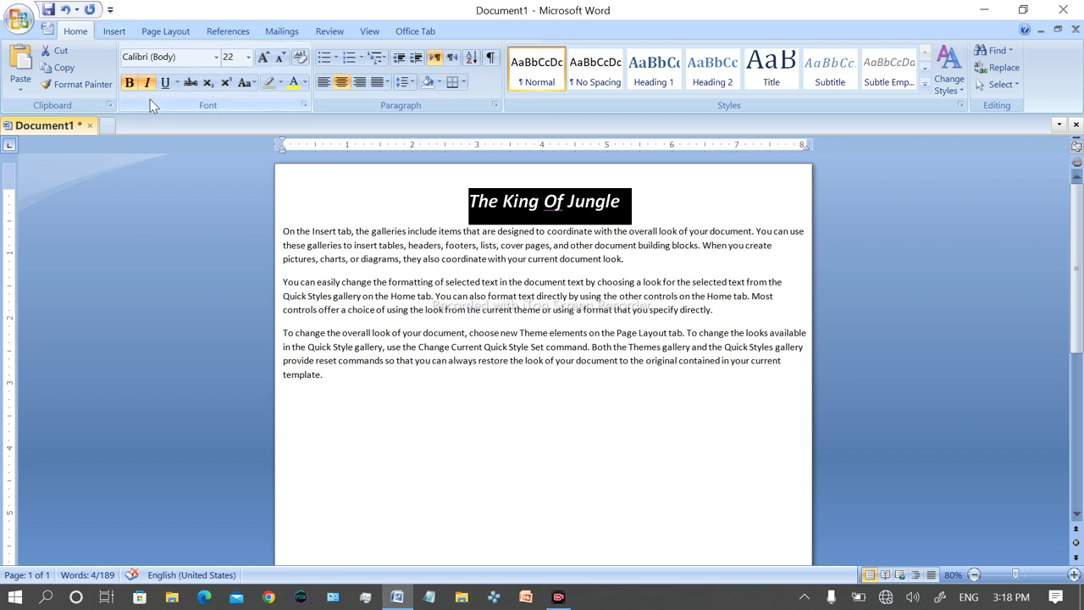
Underline the title while keeping it bold and italic.
left_click(166, 83)
left_click(166, 83)
key("ctrl+i")
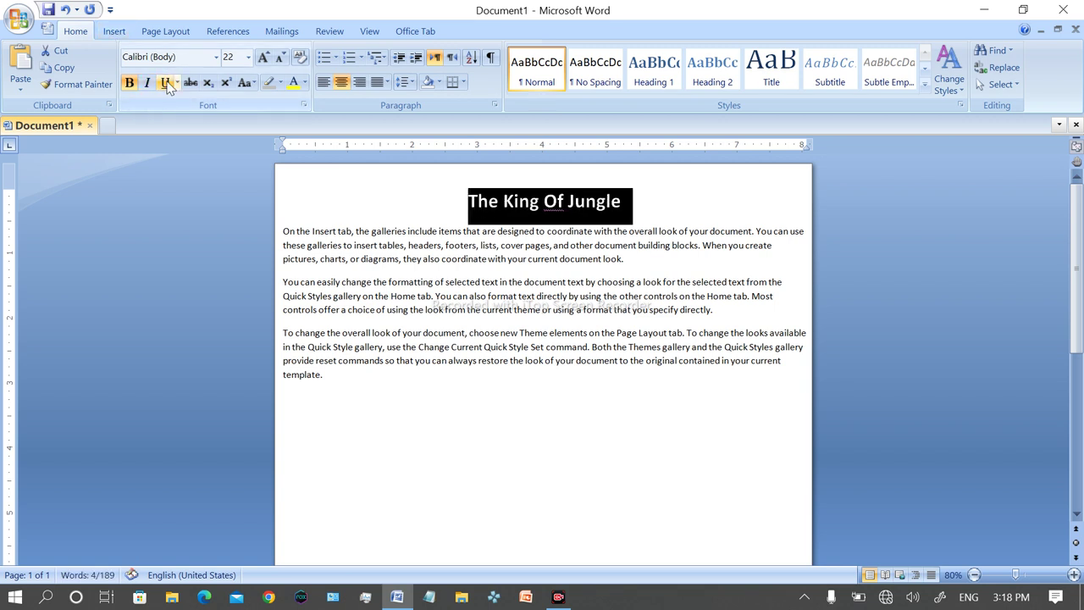
key("ctrl+i")
left_click(166, 83)
left_click(166, 83)
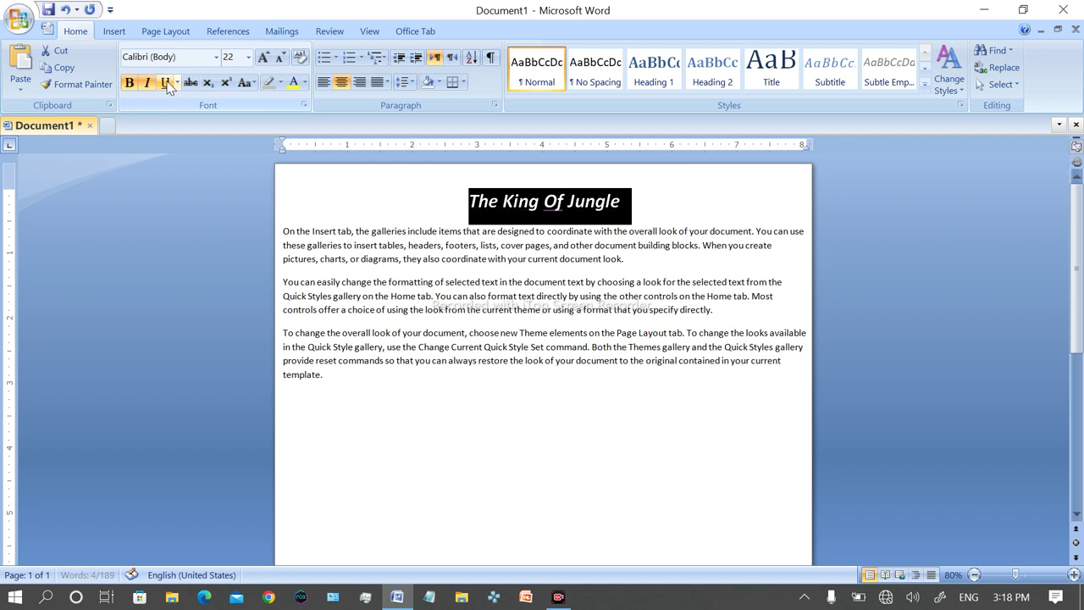
left_click(166, 83)
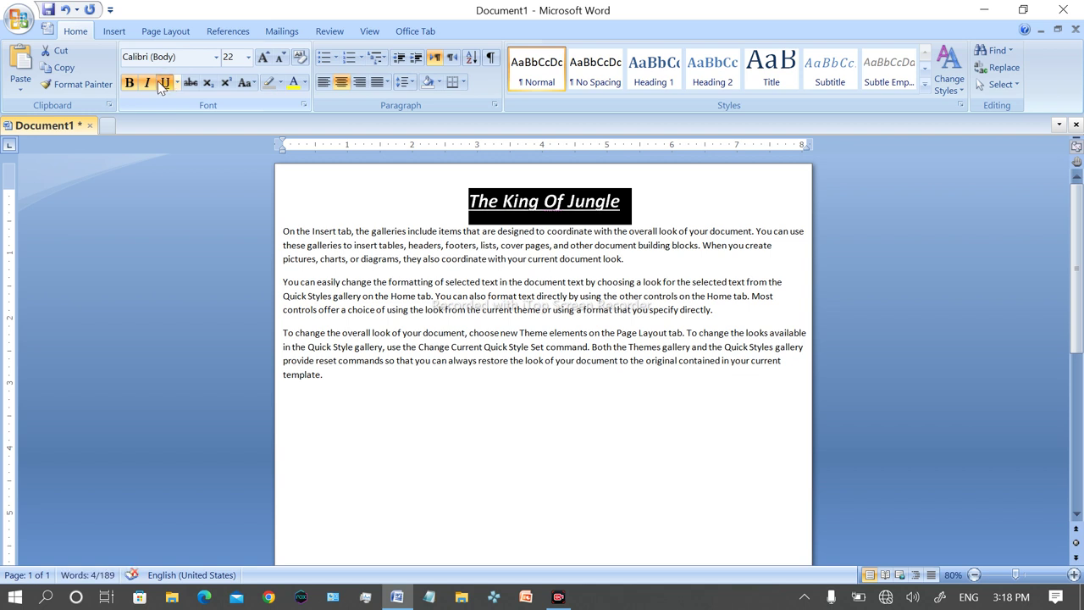
Try the font lists and alignment options, leaving the title centred.
left_click(247, 58)
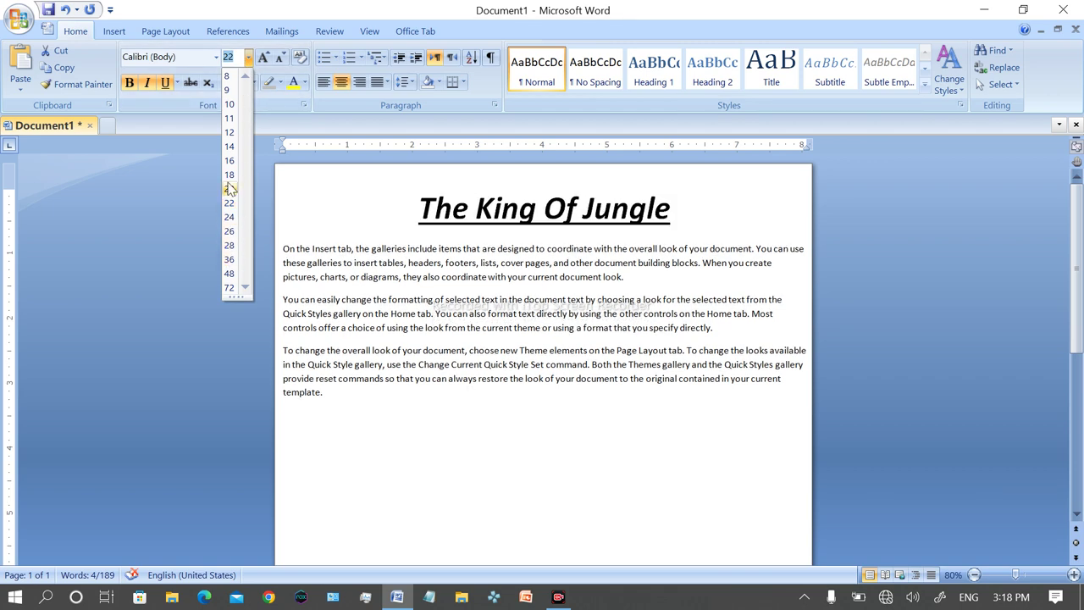
left_click(217, 58)
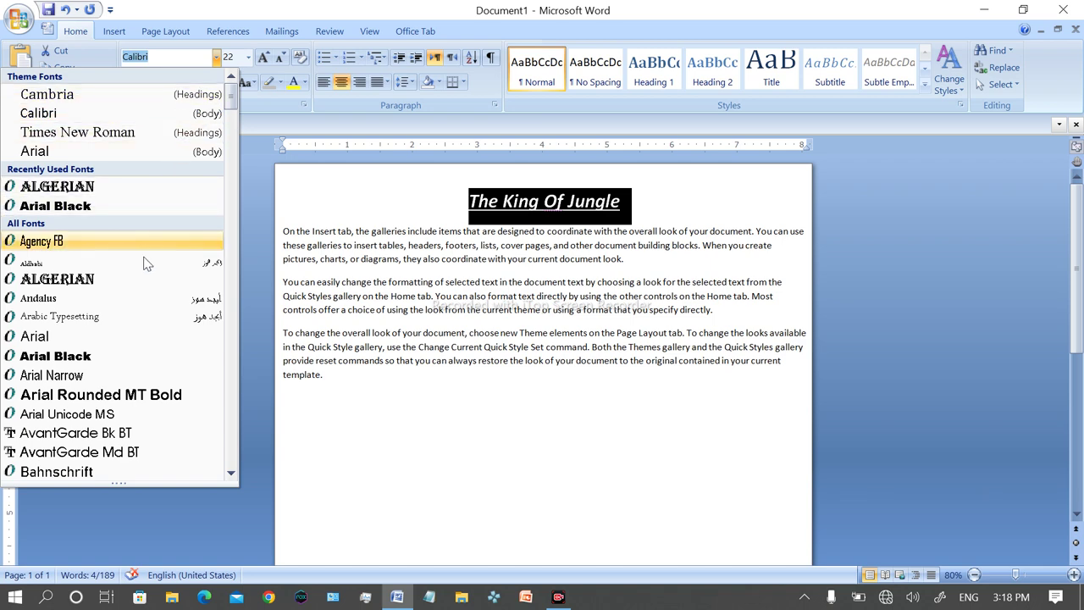
key("Escape")
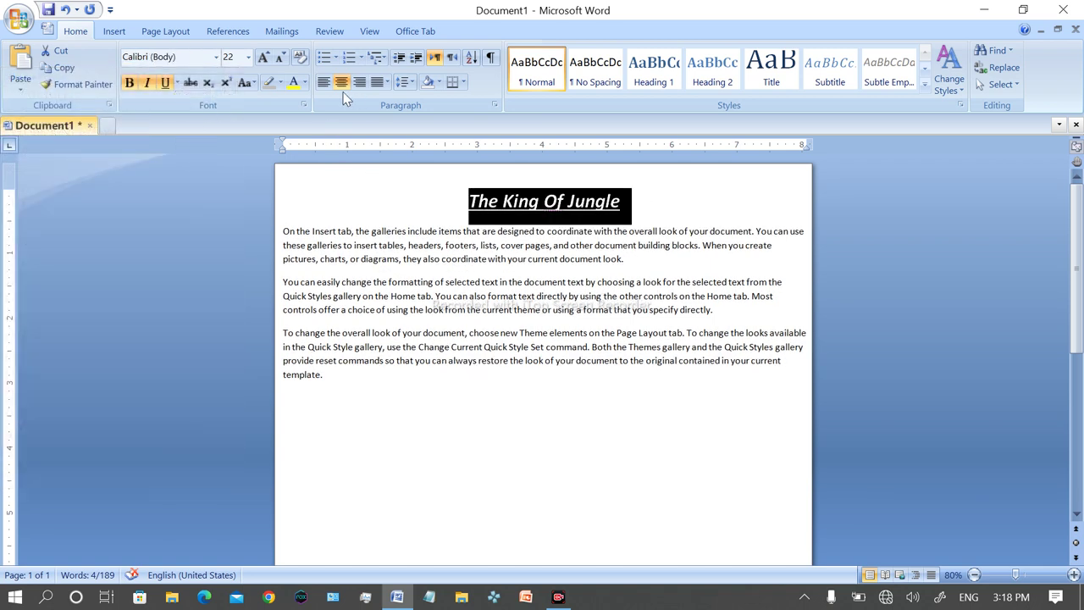
left_click(323, 81)
left_click(342, 82)
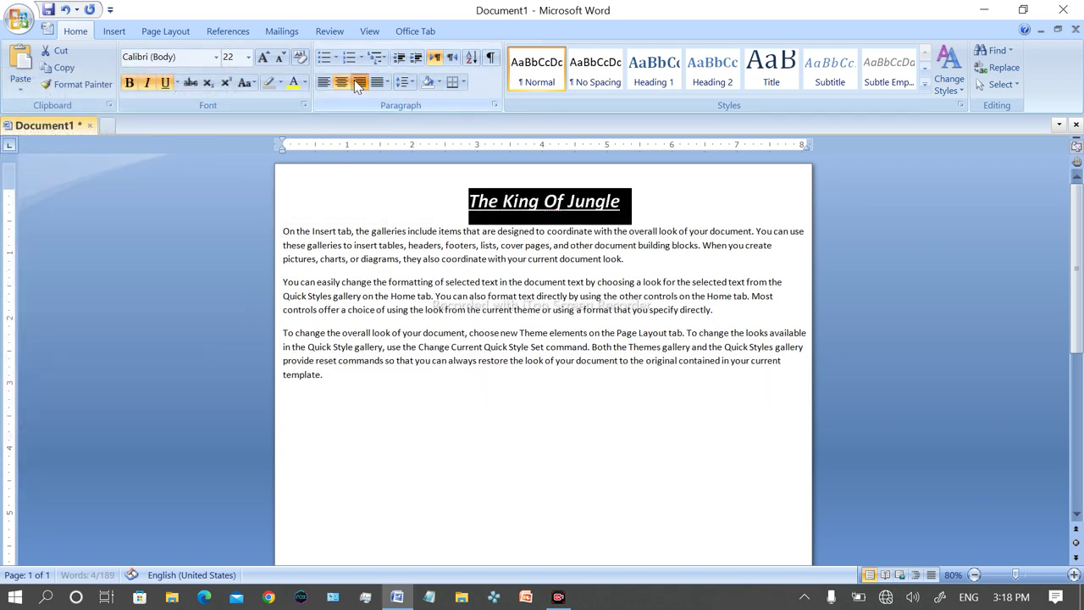
left_click(359, 82)
left_click(387, 82)
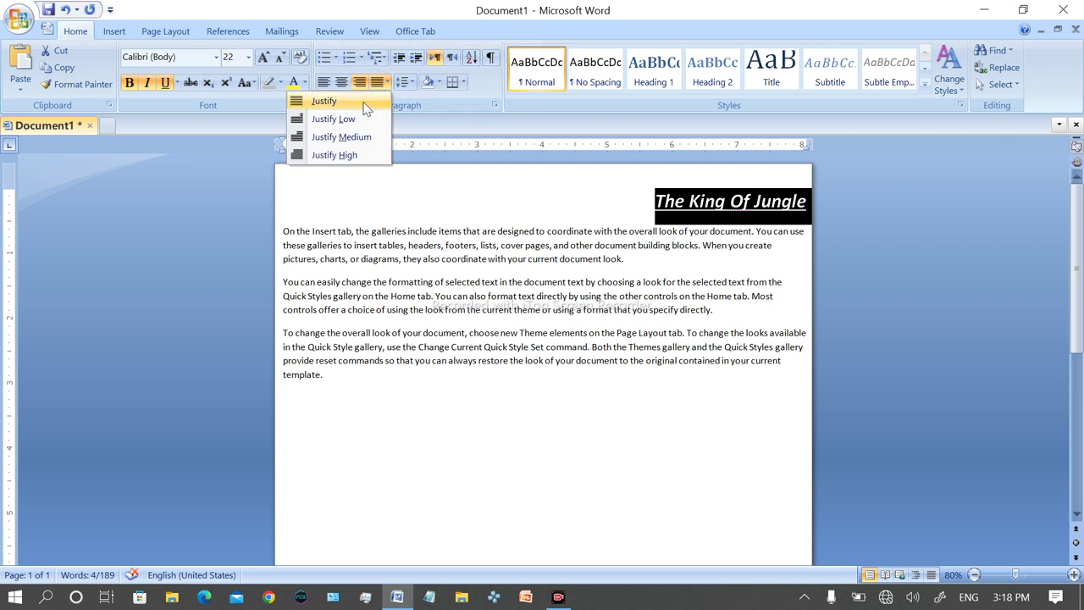
left_click(364, 103)
left_click(341, 82)
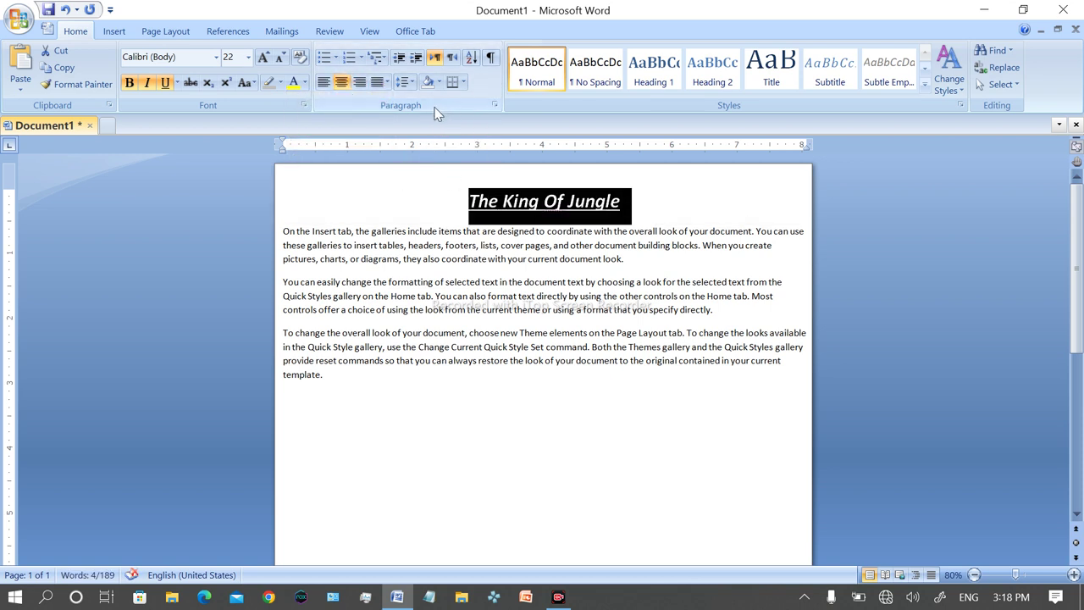
left_click(331, 245)
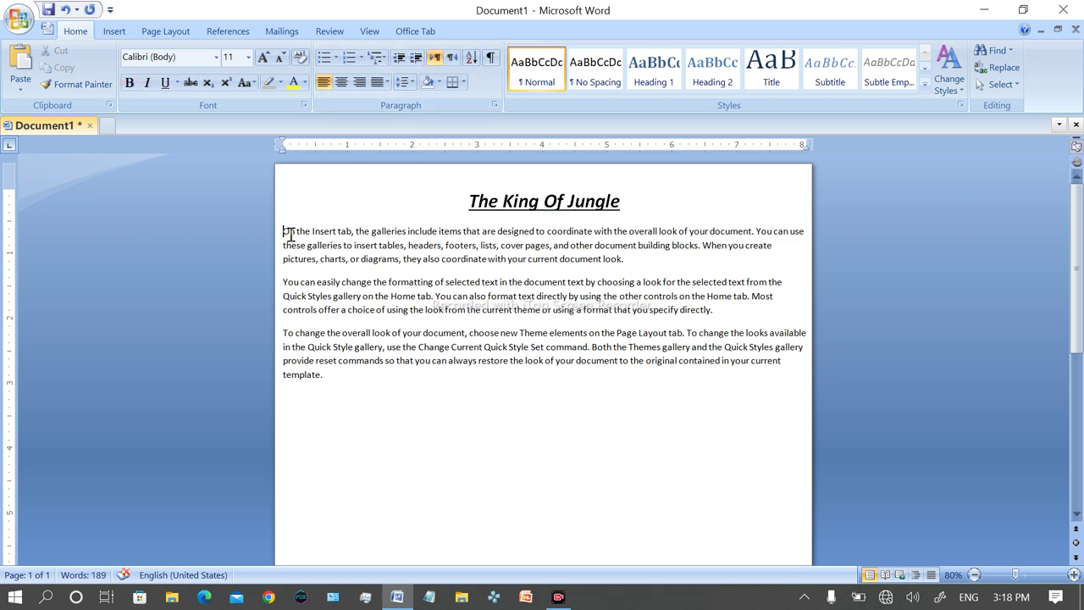
Select all three body paragraphs and apply Justify alignment to them.
left_click_drag(282, 230, 382, 388)
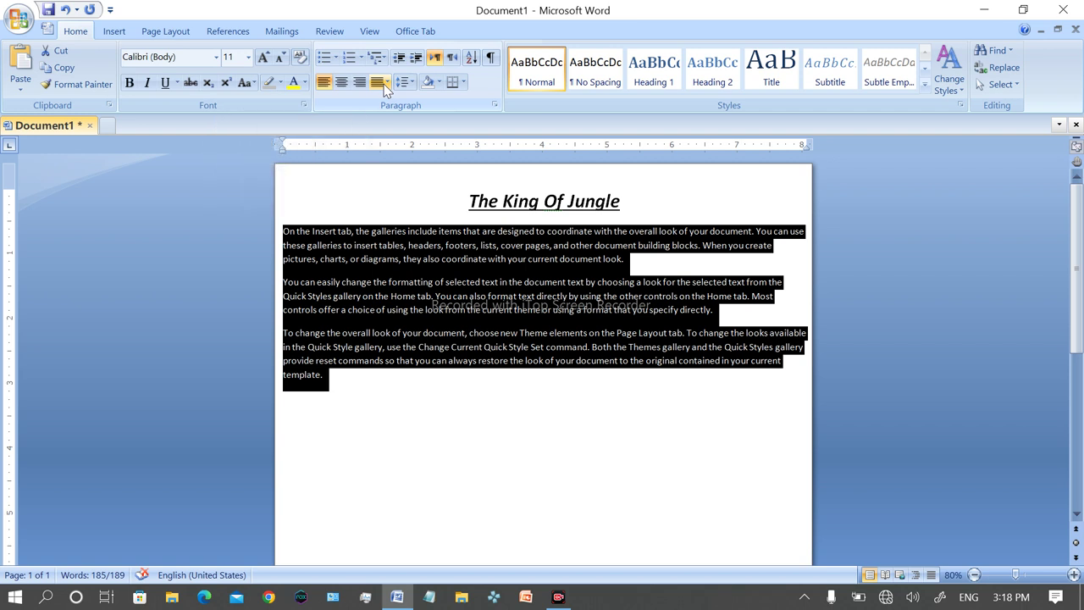
left_click(384, 86)
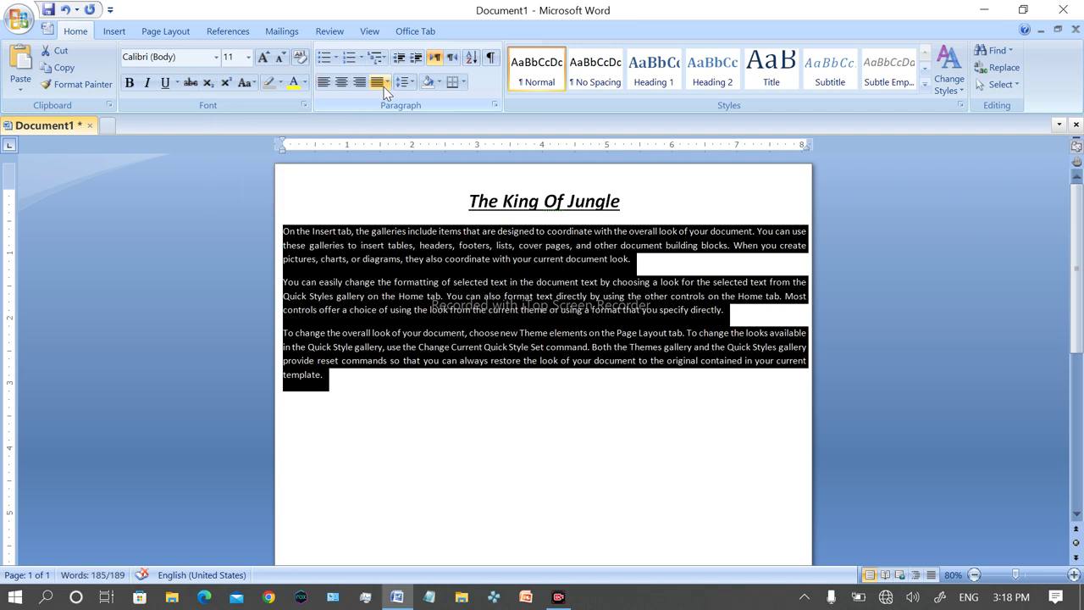
left_click(384, 88)
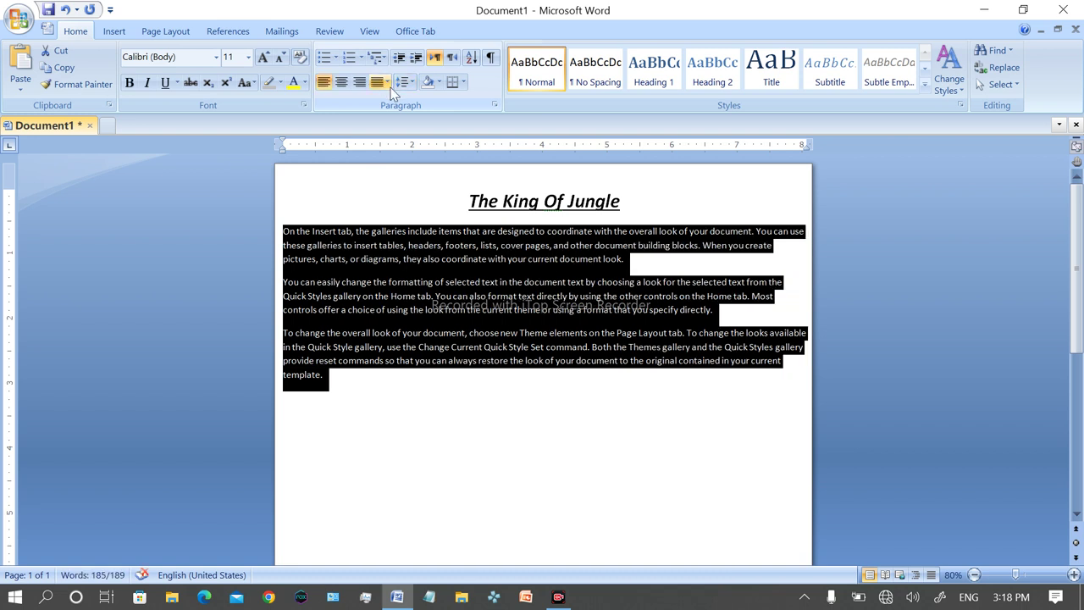
left_click(386, 82)
left_click(366, 110)
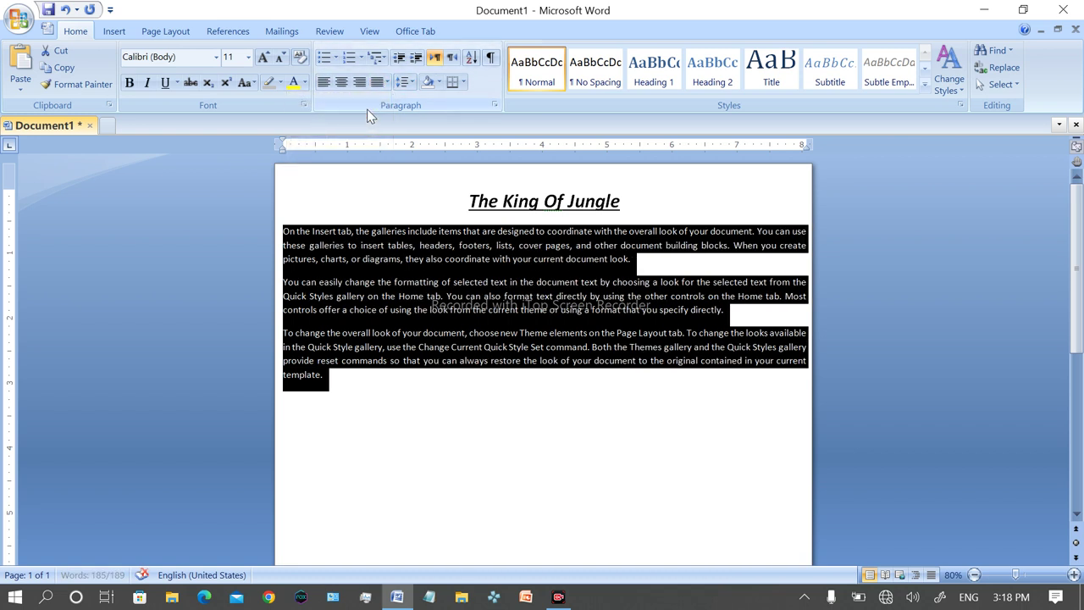
left_click(402, 415)
mouse_move(323, 370)
left_mouse_down()
mouse_move(260, 227)
mouse_move(273, 240)
left_mouse_up()
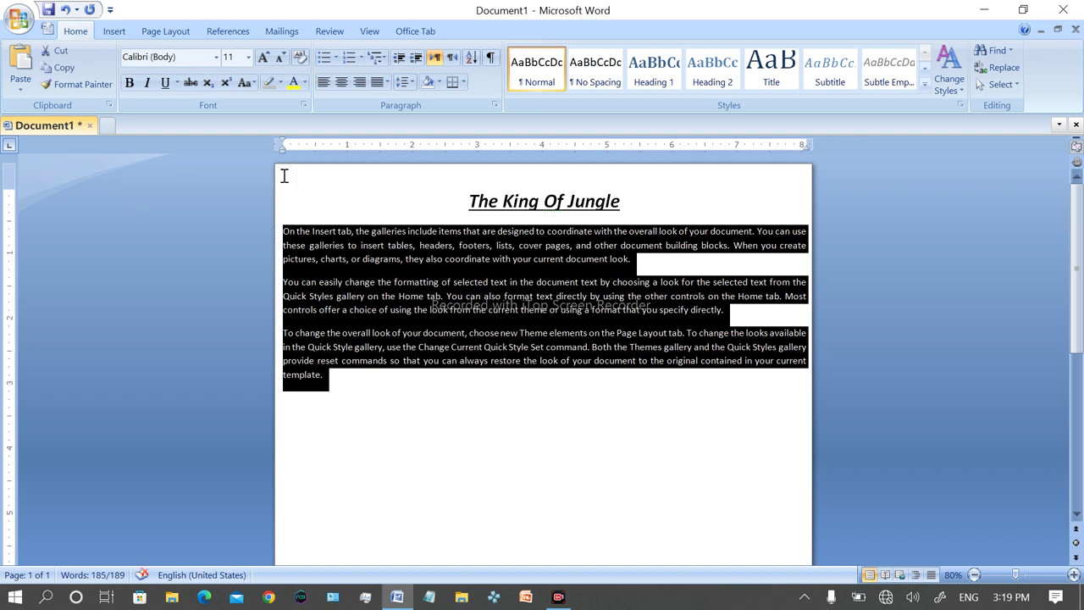
left_click(248, 58)
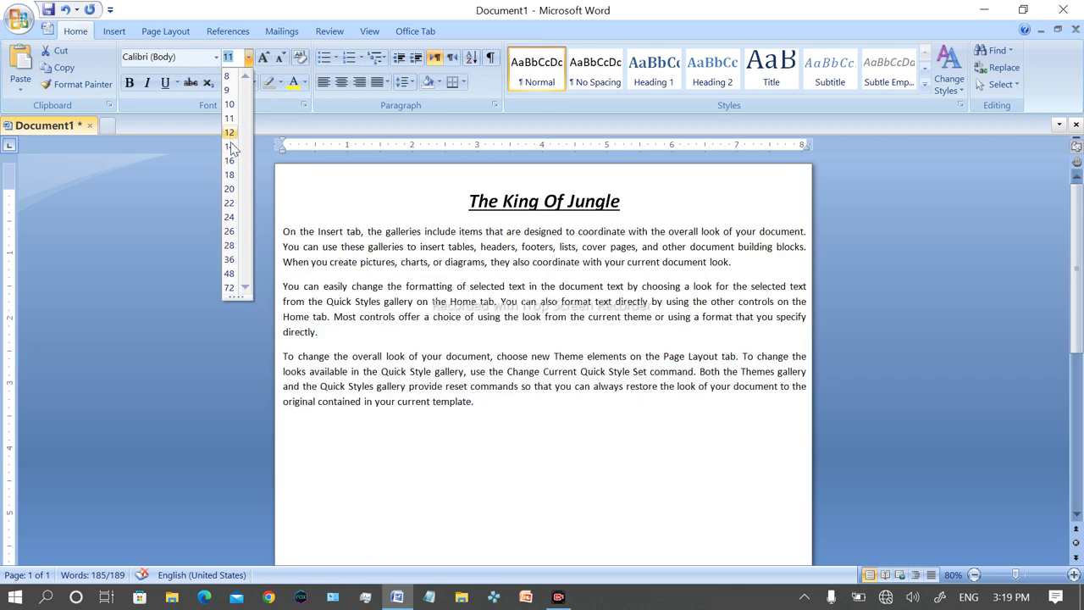
Set the body paragraphs to 14 pt and pull their left and right indents slightly inward.
left_click(231, 146)
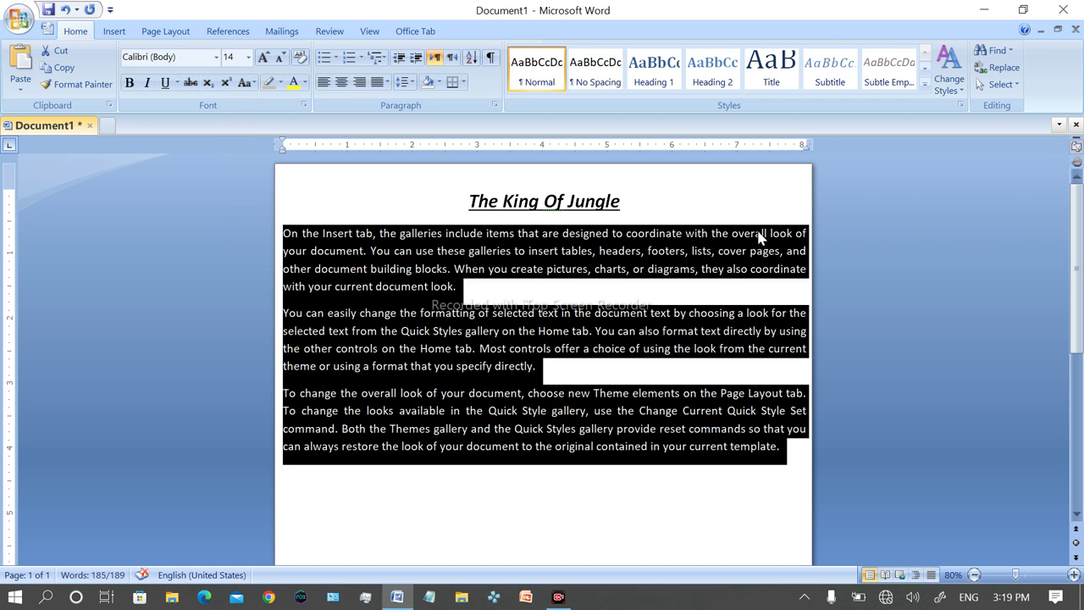
left_click_drag(802, 149, 795, 154)
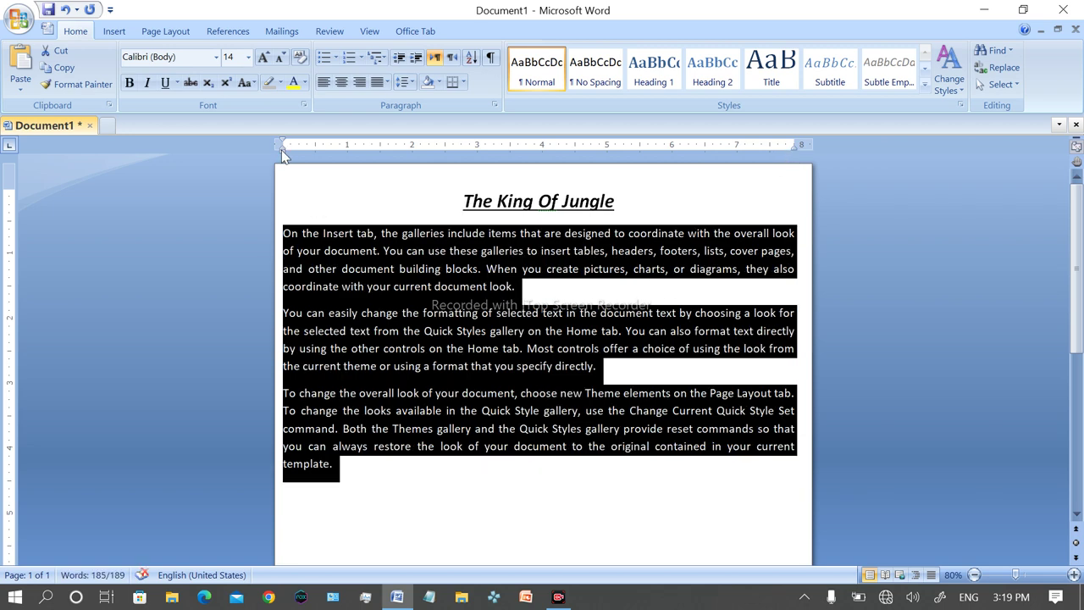
left_click_drag(284, 149, 289, 150)
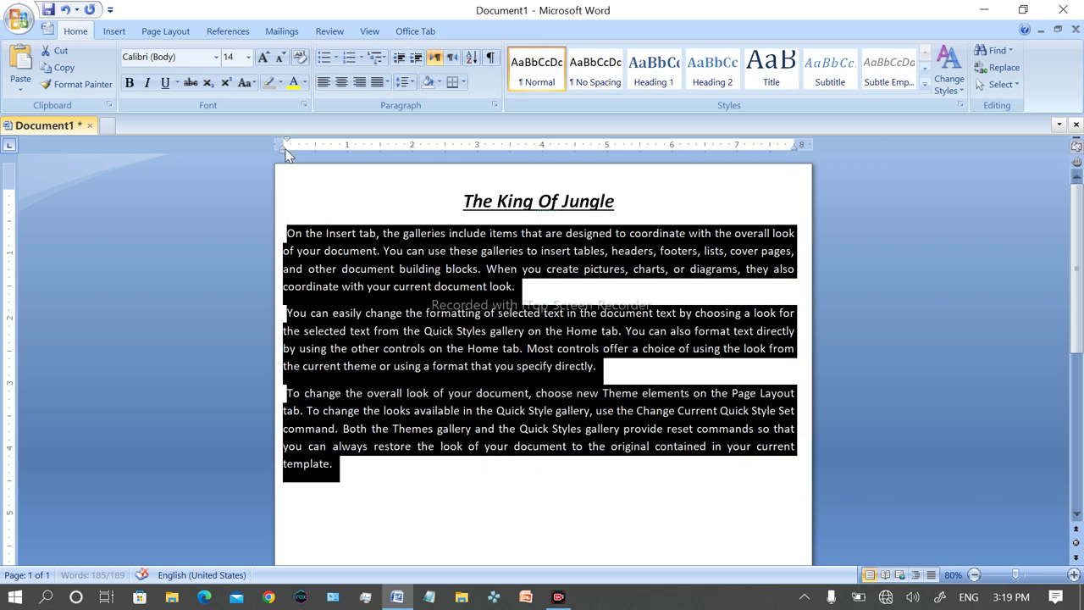
left_click_drag(287, 150, 287, 147)
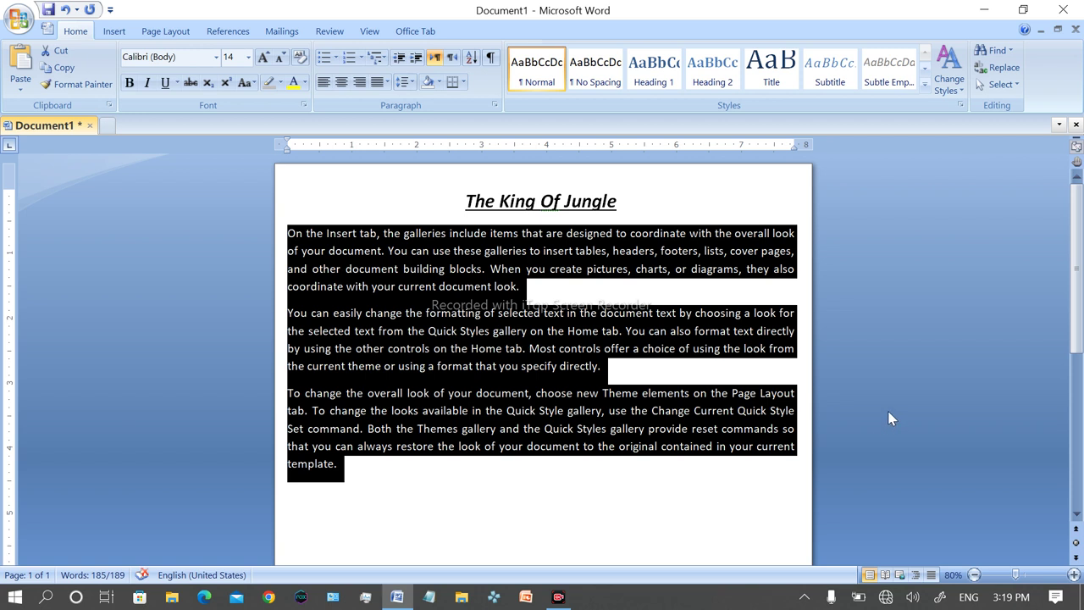